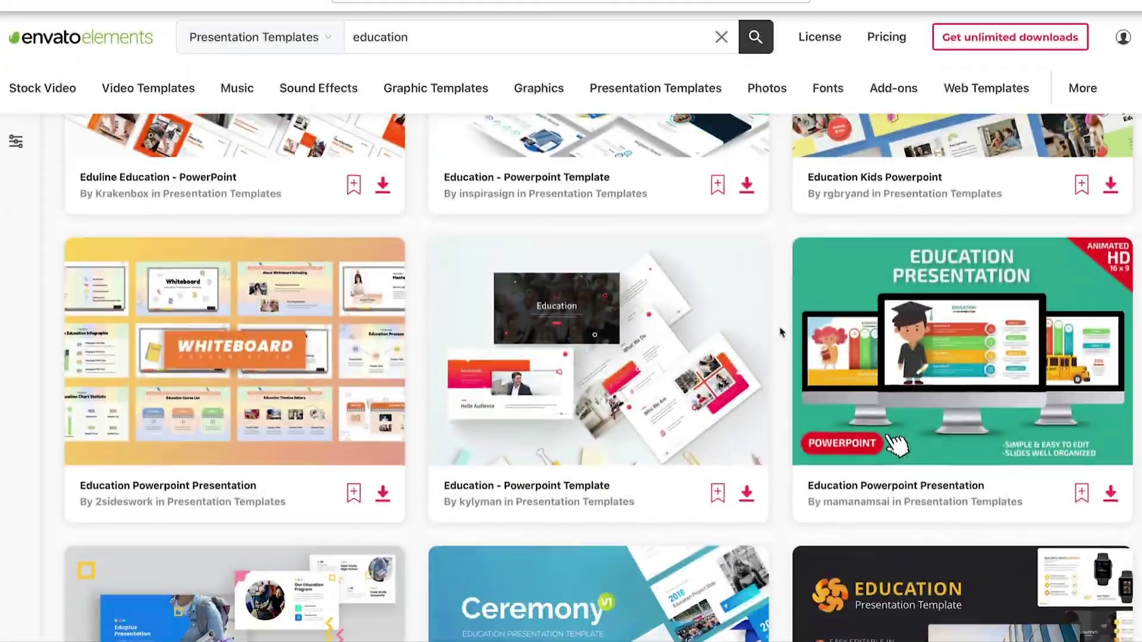
- Scroll through the Envato Elements 'education' presentation template results
scroll(779, 328, "down", 5)
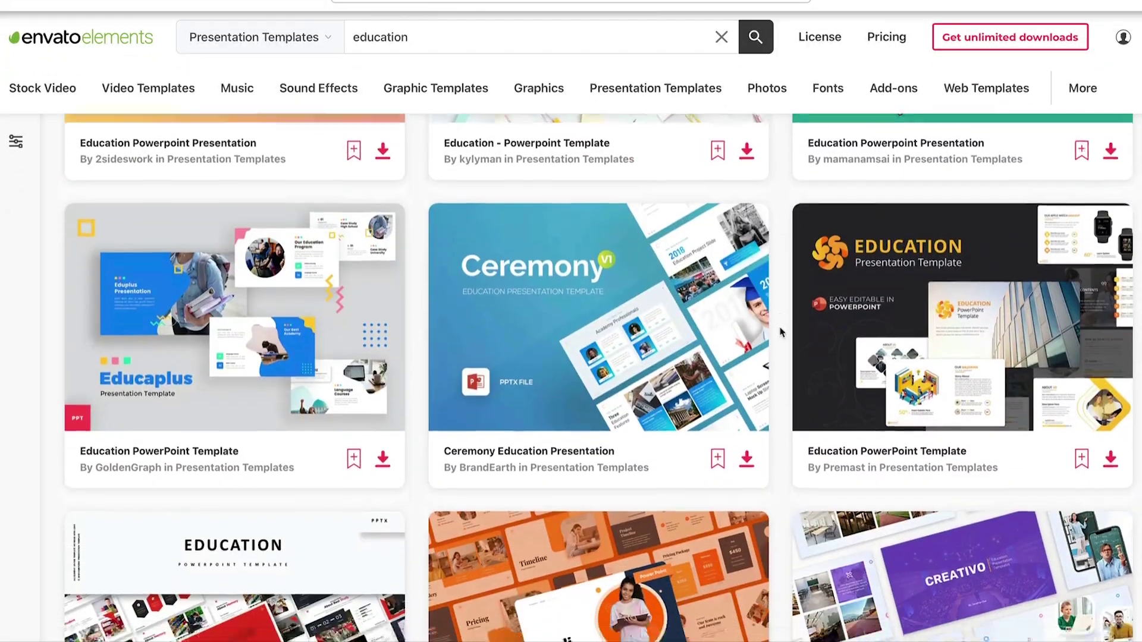
scroll(782, 332, "down", 11)
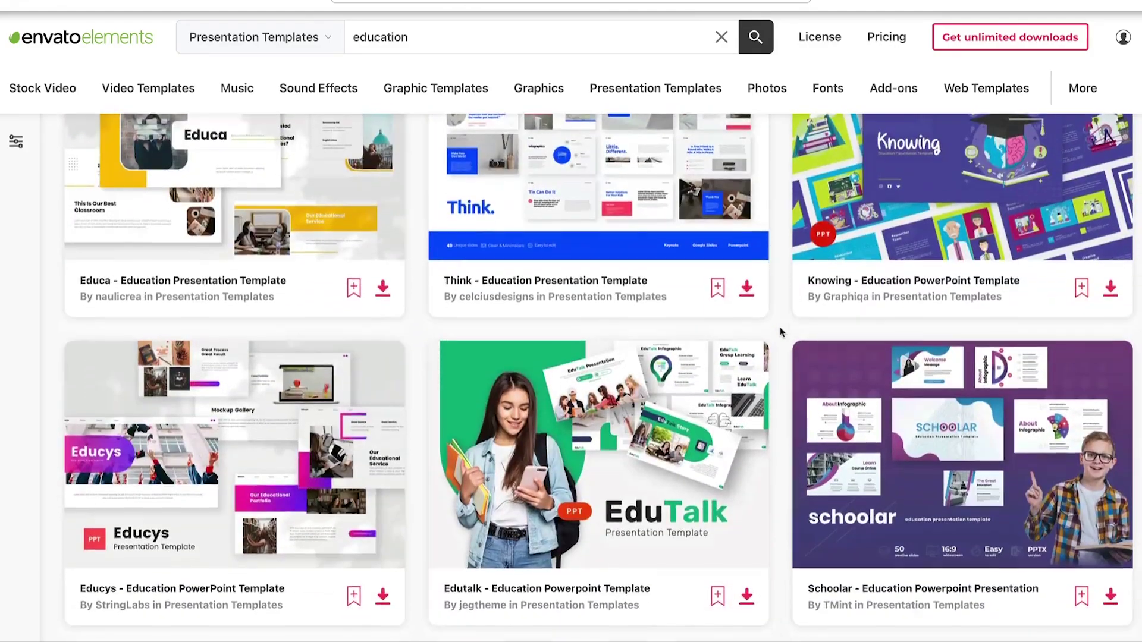
scroll(781, 332, "down", 13)
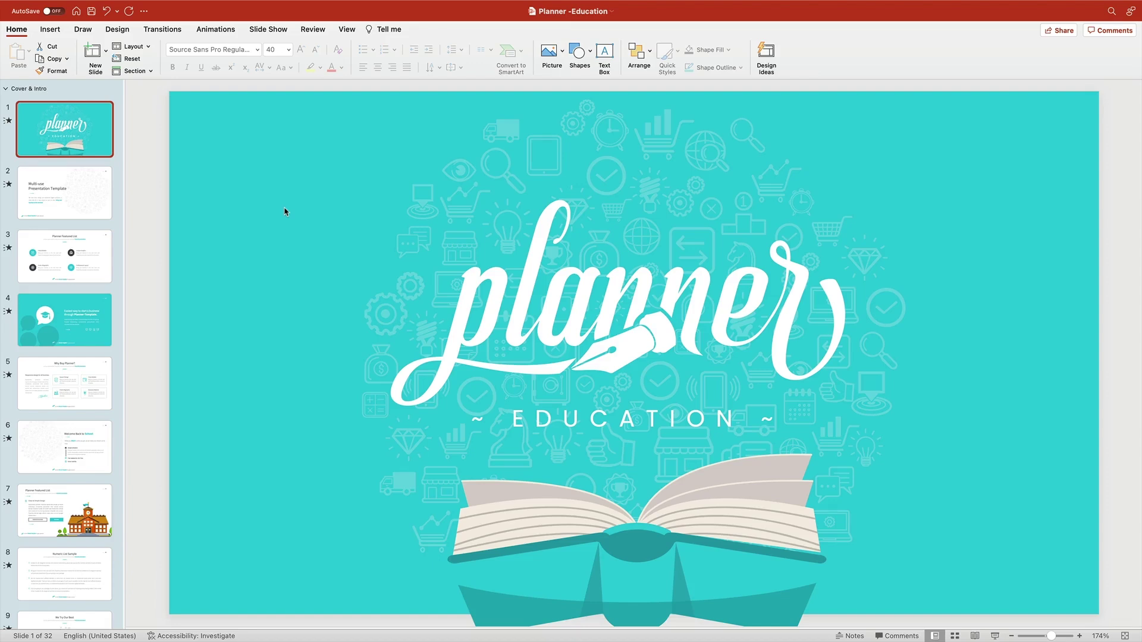
- Step through the Planner deck from slide 1 to slide 4
key("Down")
key("Down")
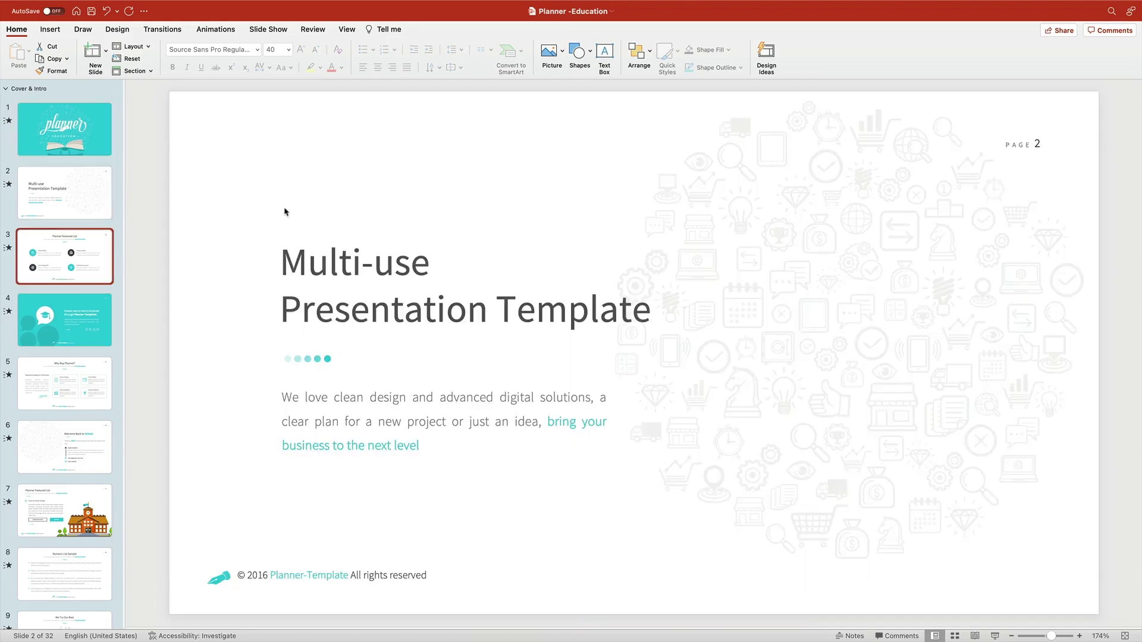
key("Down")
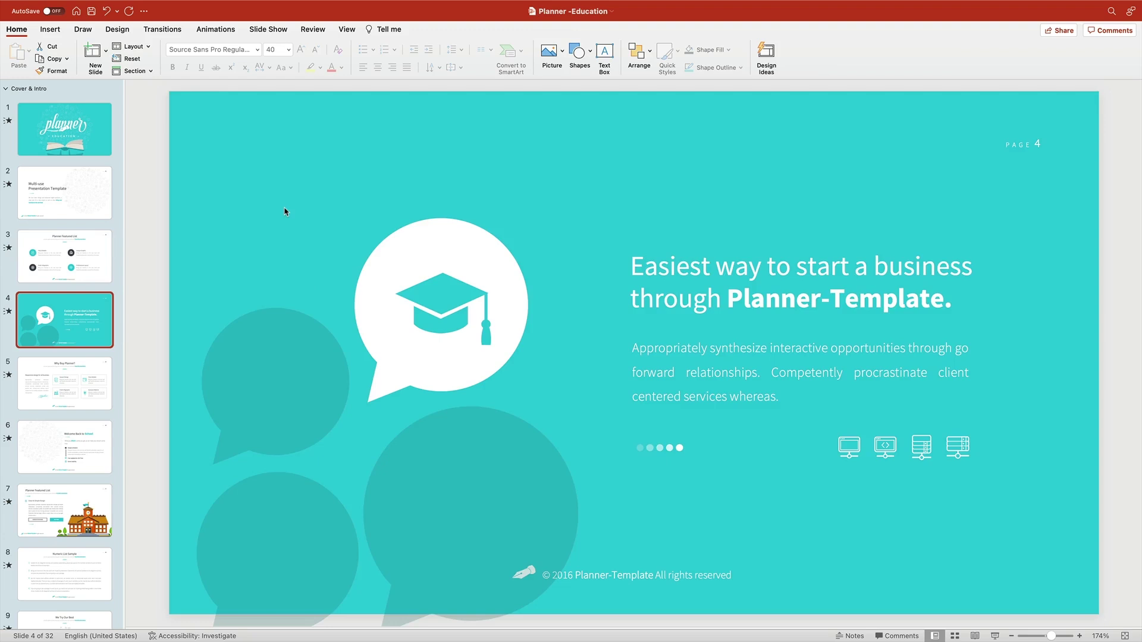
key("Down")
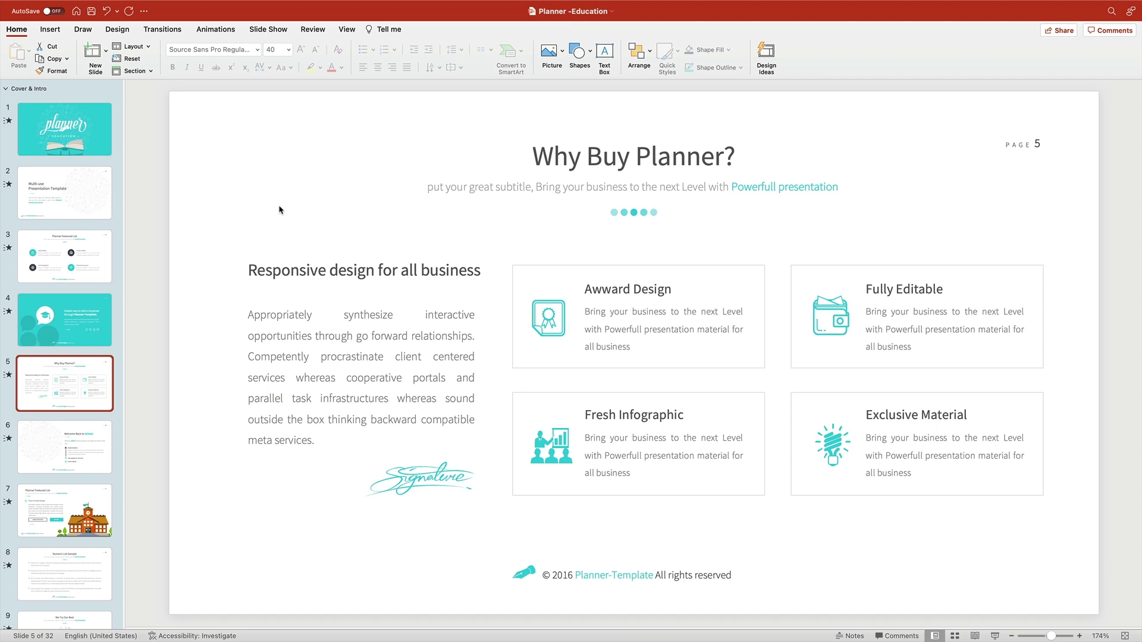
- Drop the businessman photo onto the right side of slide 2
left_click(68, 182)
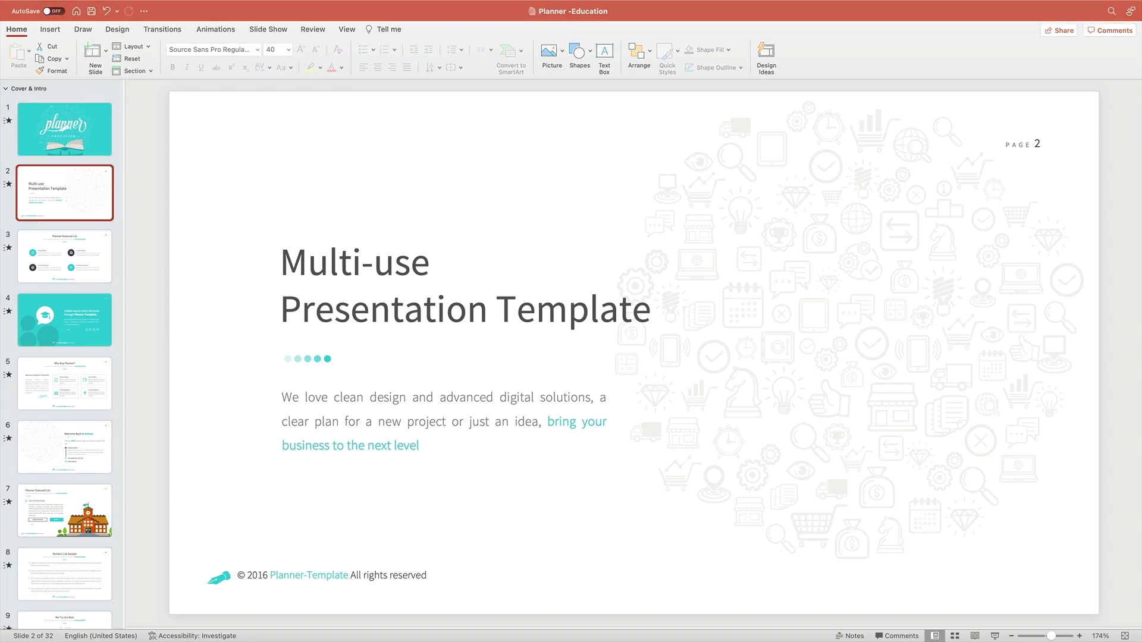
left_click_drag(0, 199, 863, 334)
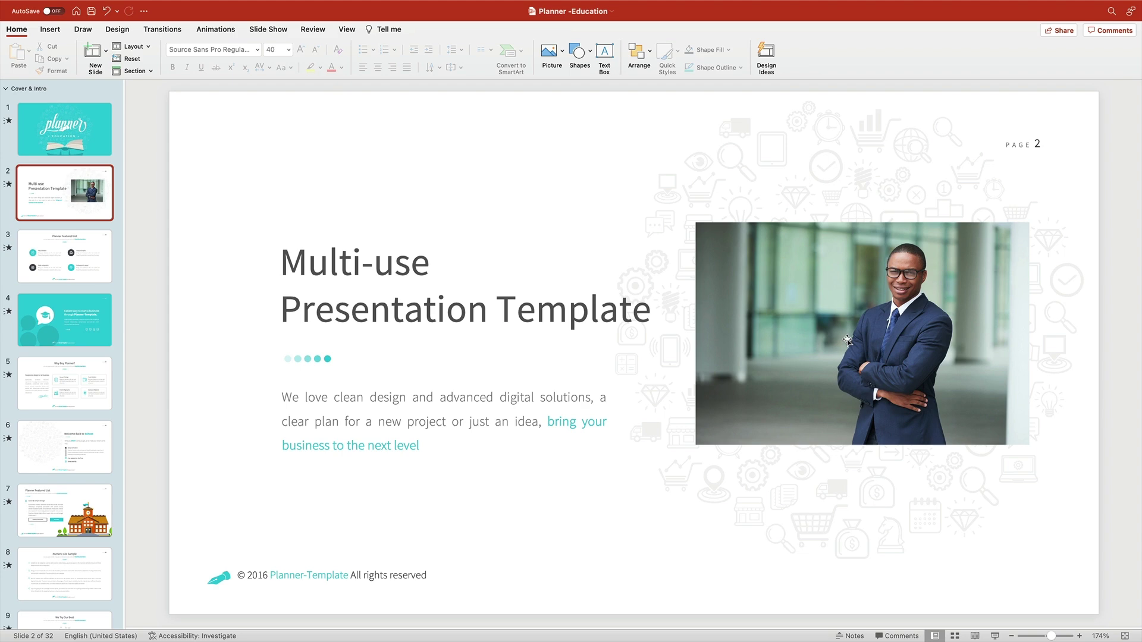
- Replace the slide 2 title 'Multi-use Presentation Template' with 'Hi, I'm Joe.'
left_click(648, 316)
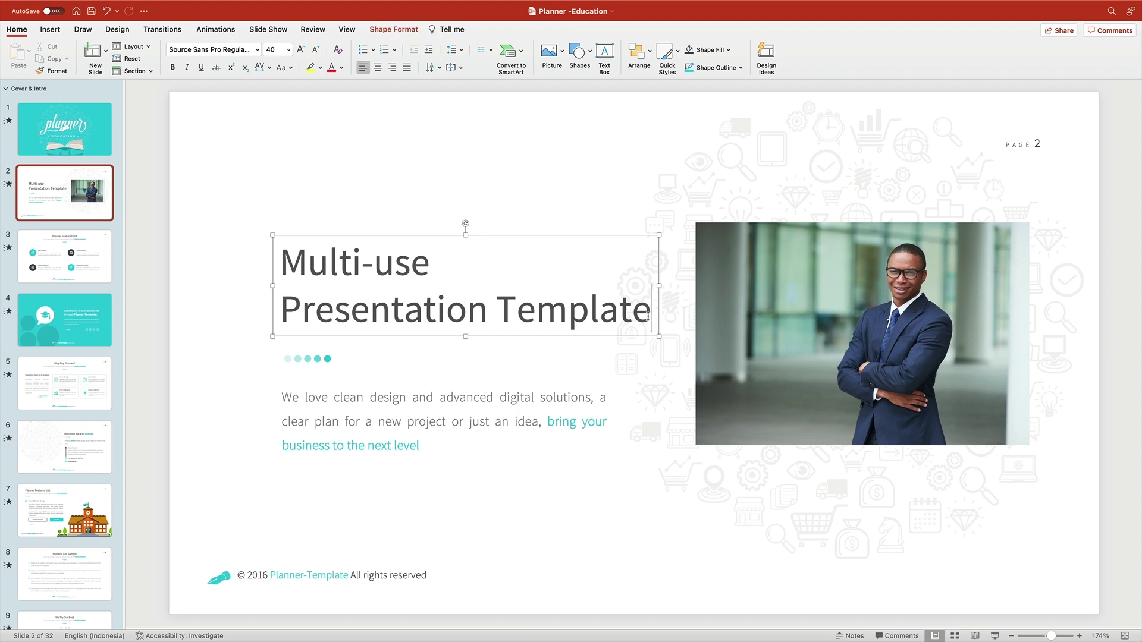
left_click_drag(648, 316, 258, 228)
type("Hi, ")
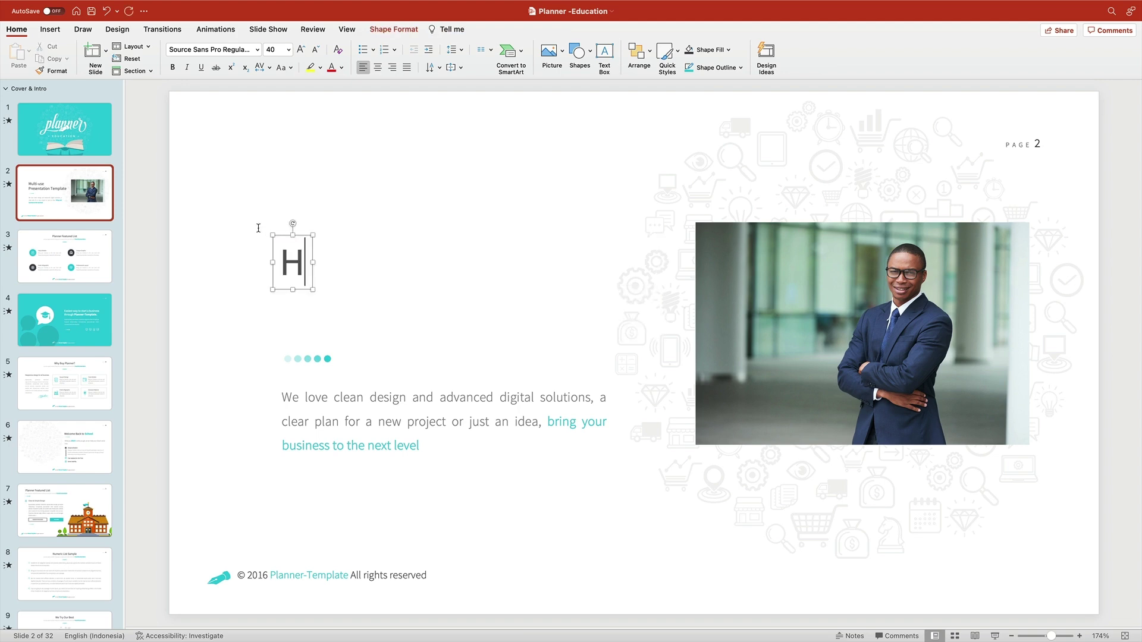
type("I'm Joe.")
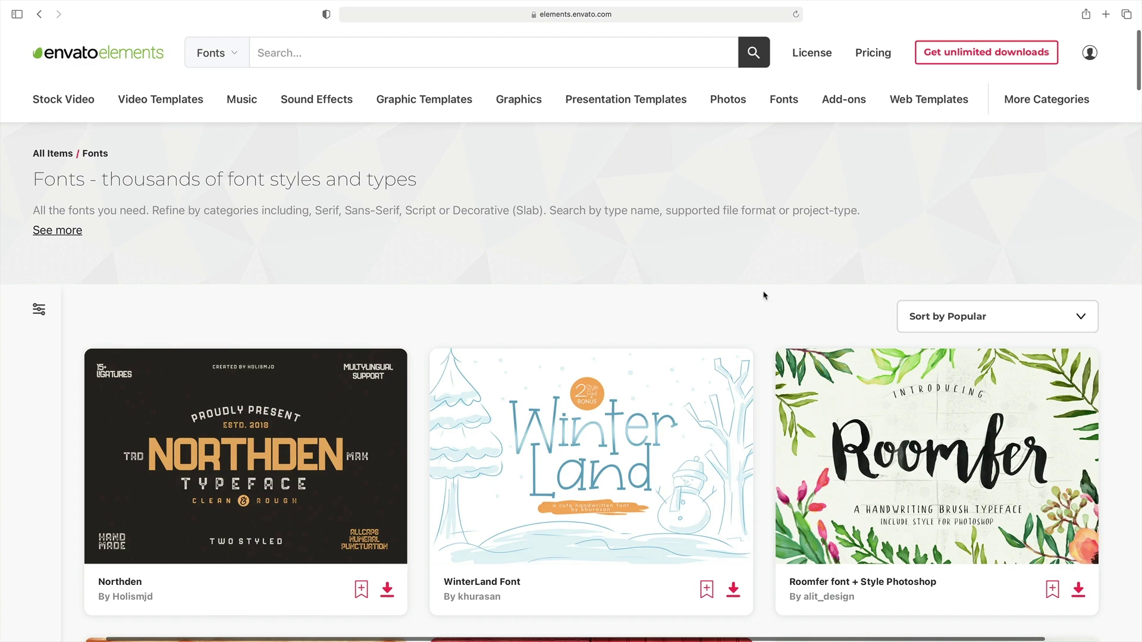
- Scroll down the Envato Elements Fonts page to browse typefaces
scroll(764, 296, "down", 12)
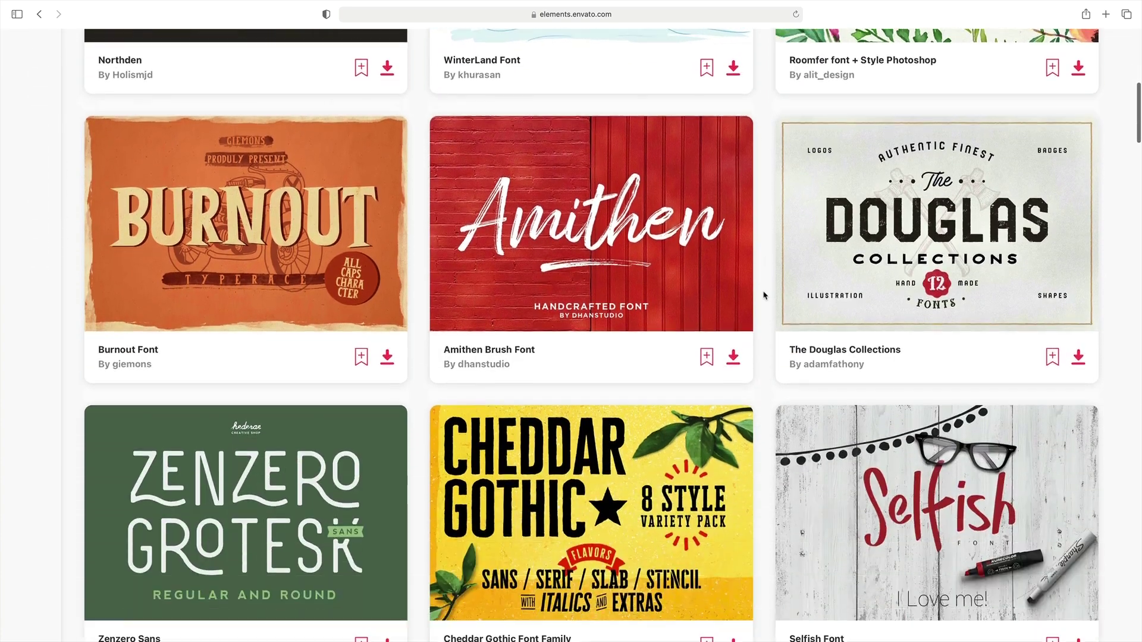
scroll(764, 296, "down", 10)
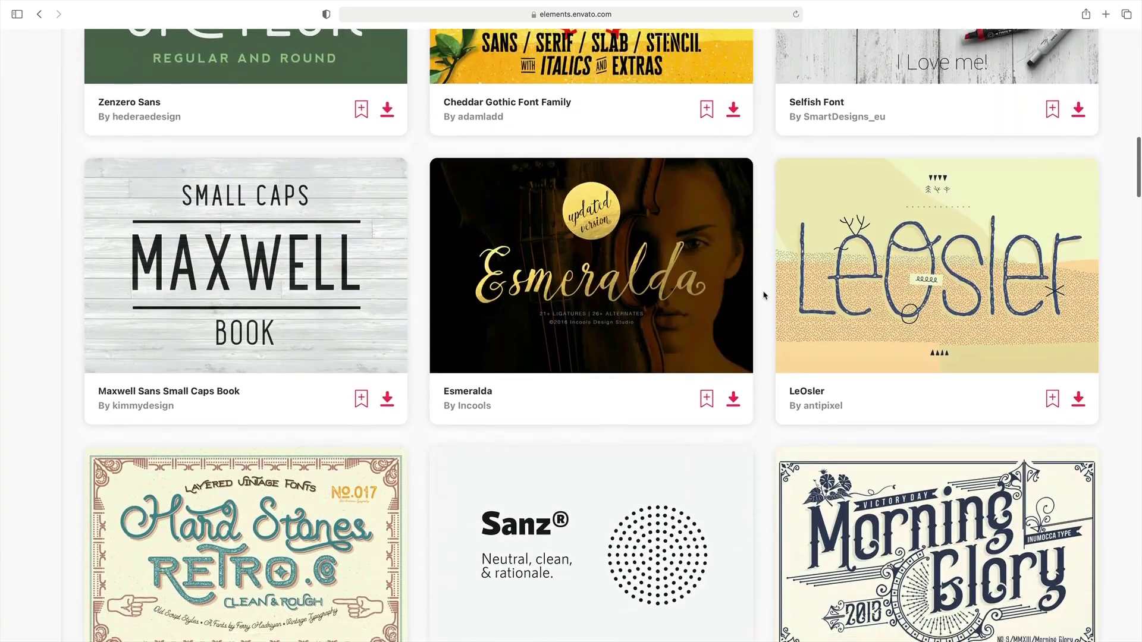
scroll(764, 296, "down", 8)
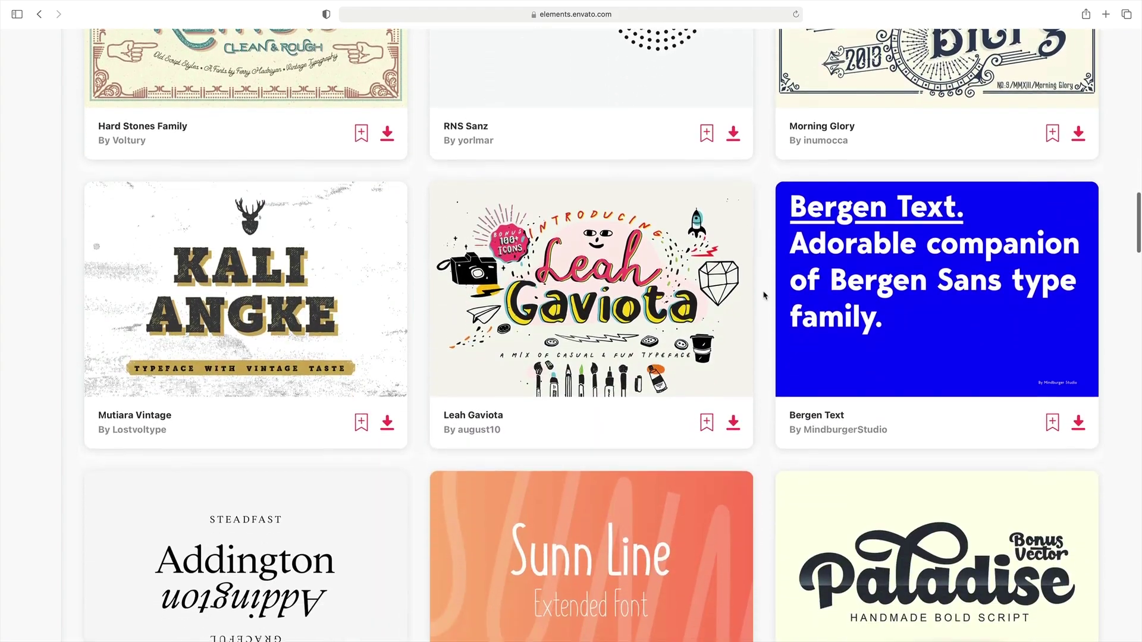
scroll(764, 295, "down", 10)
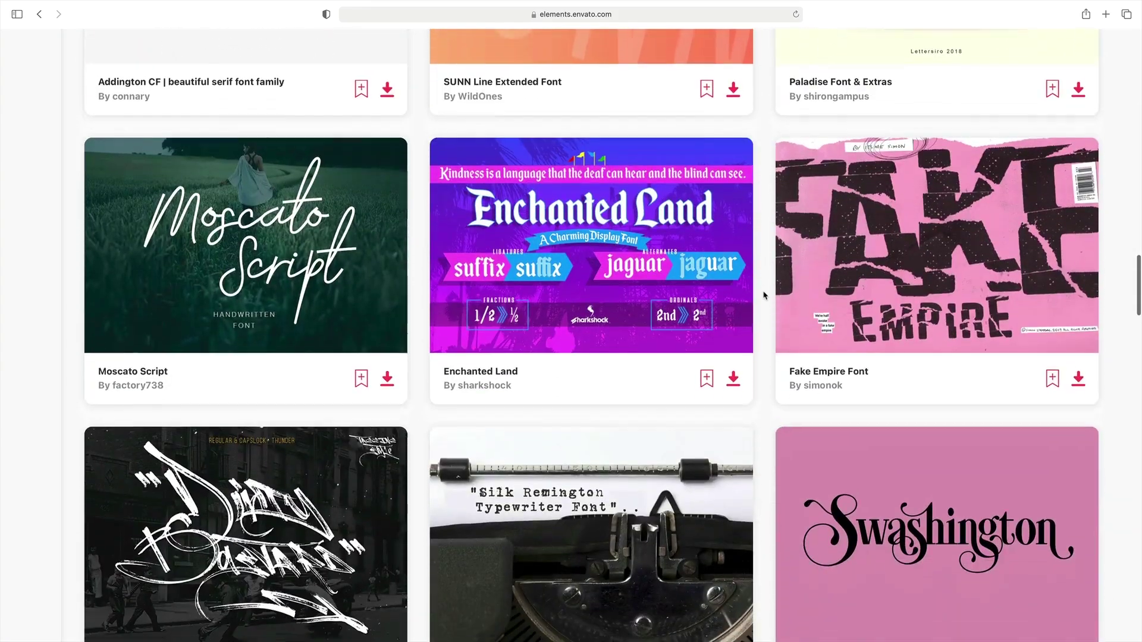
scroll(763, 296, "down", 9)
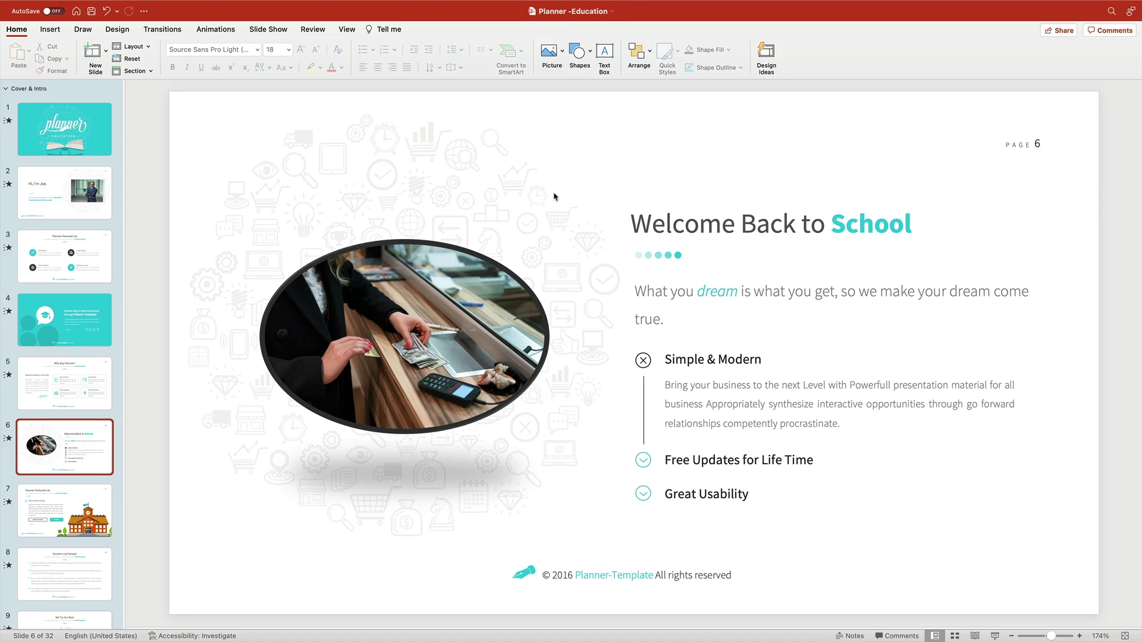
- Retitle slide 6 'Personal finance offers freedom.' and rewrite its subtitle about careful planning and discipline
left_click(699, 221)
left_click_drag(830, 225, 648, 227)
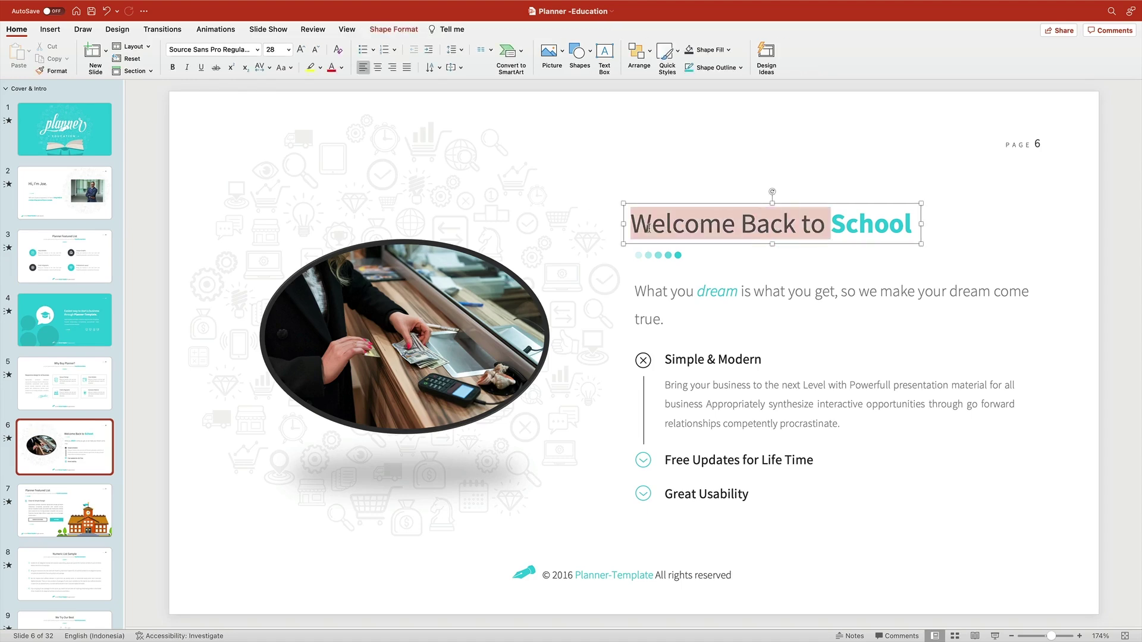
type("Personal finance ")
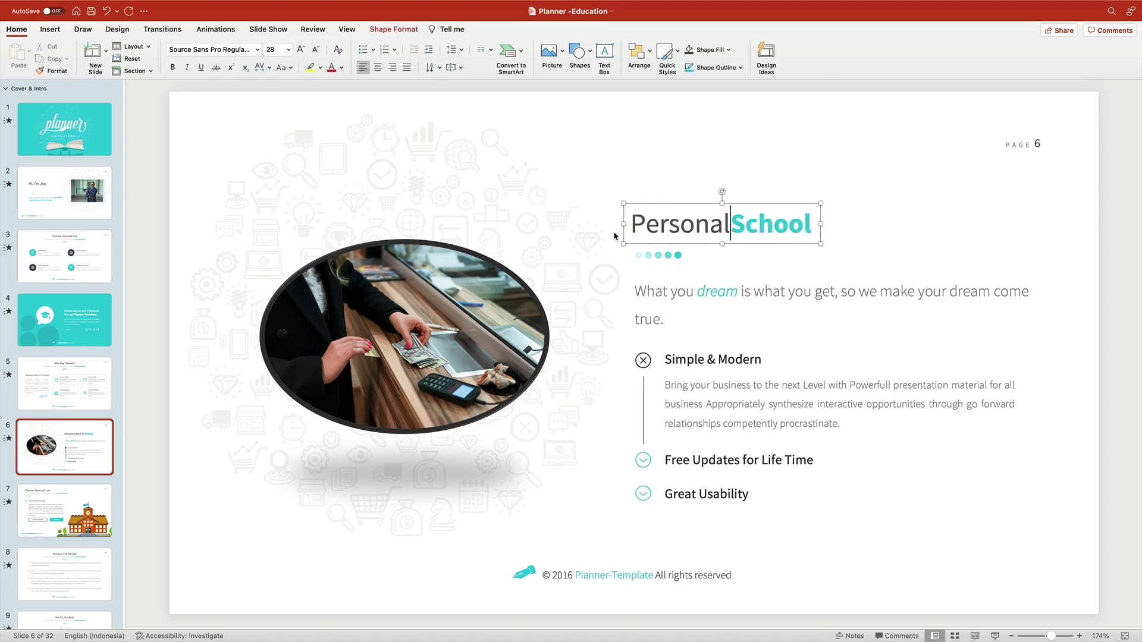
type("offers")
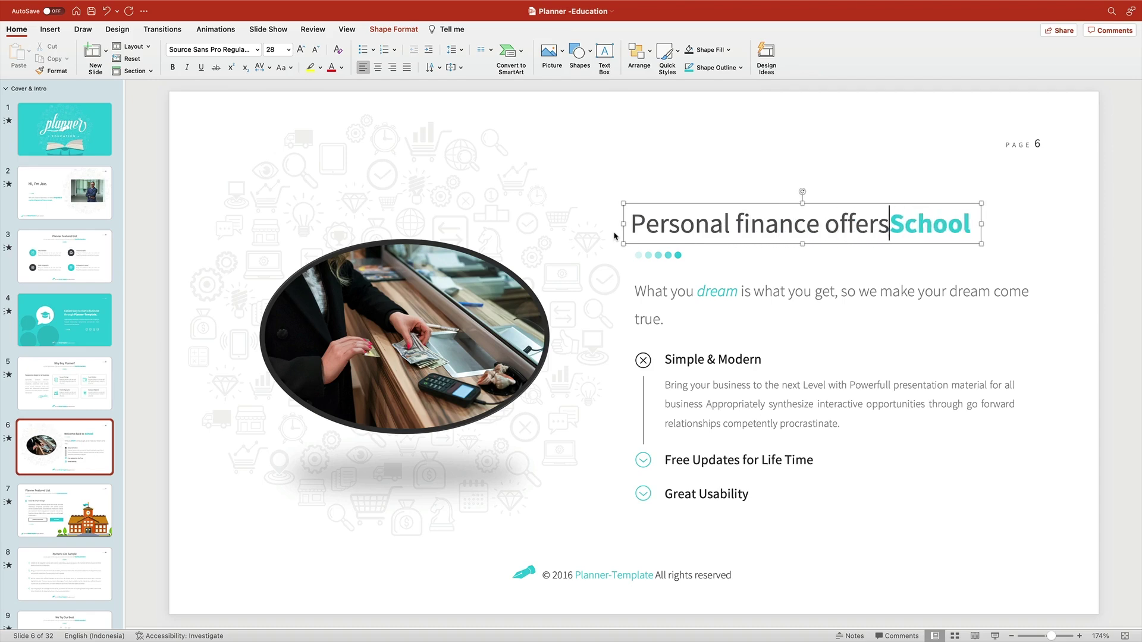
left_click_drag(897, 221, 997, 232)
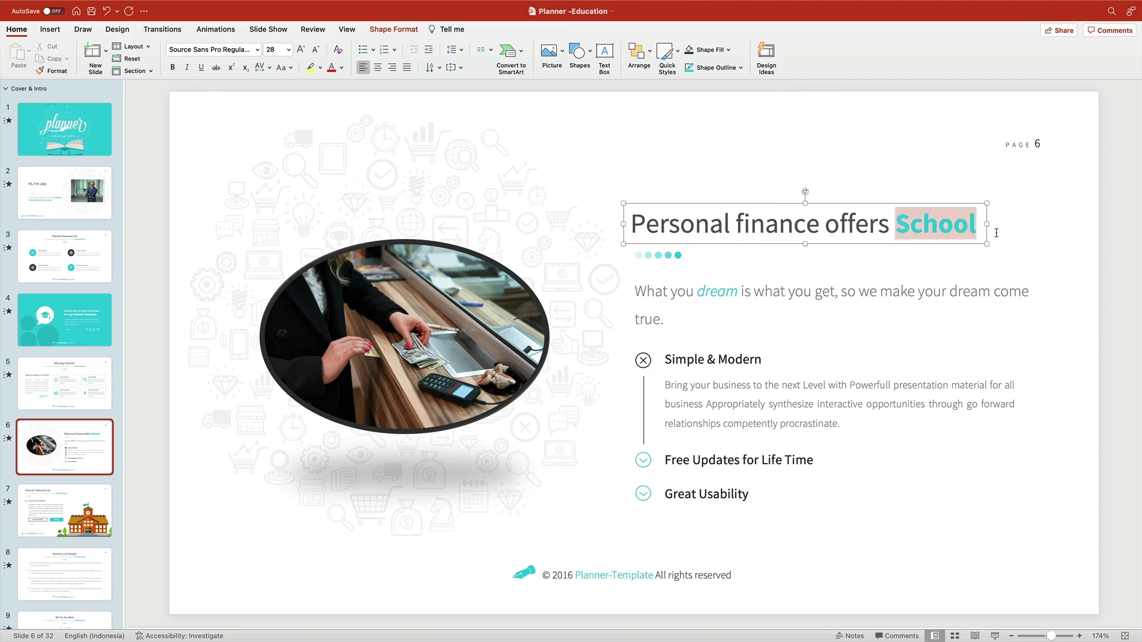
type("freedom.")
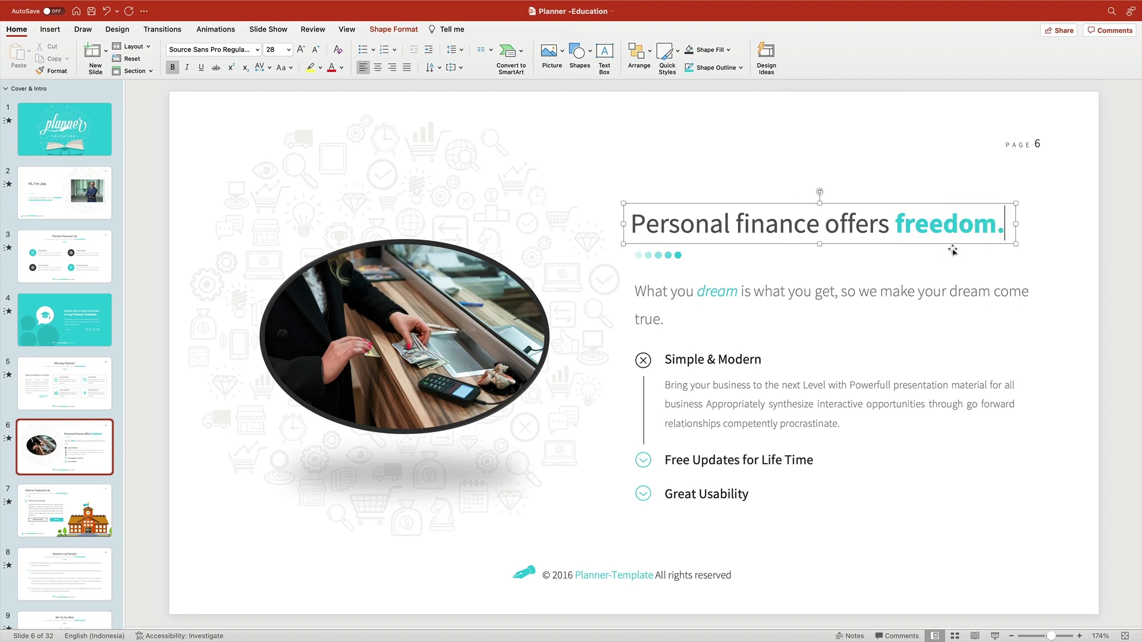
left_click_drag(664, 320, 602, 261)
type("Yo")
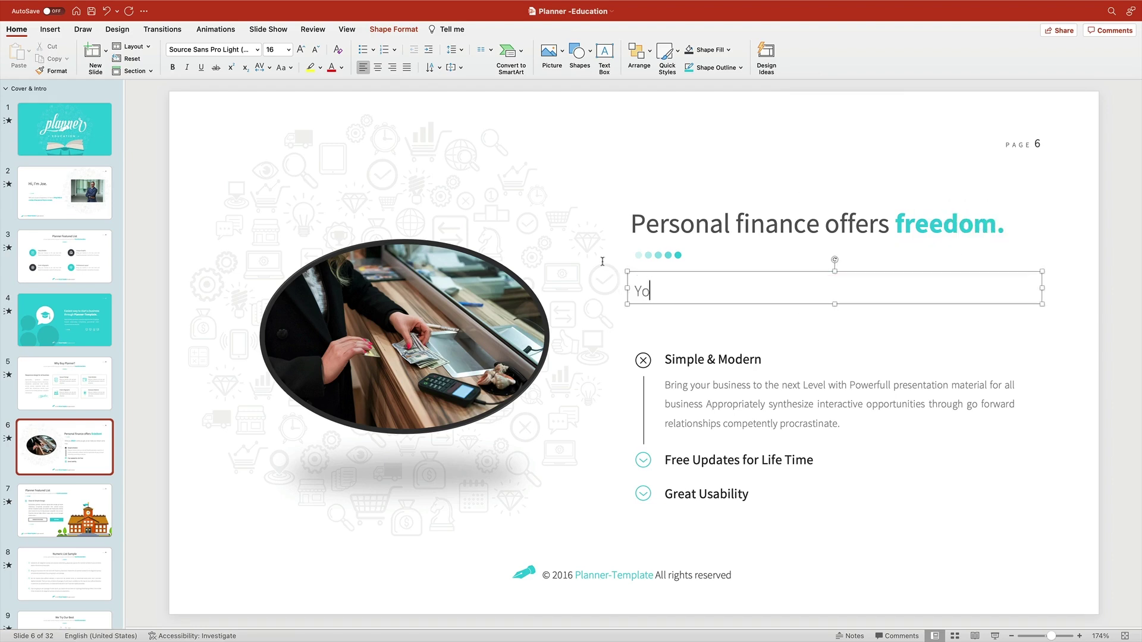
type("u'll be able to br")
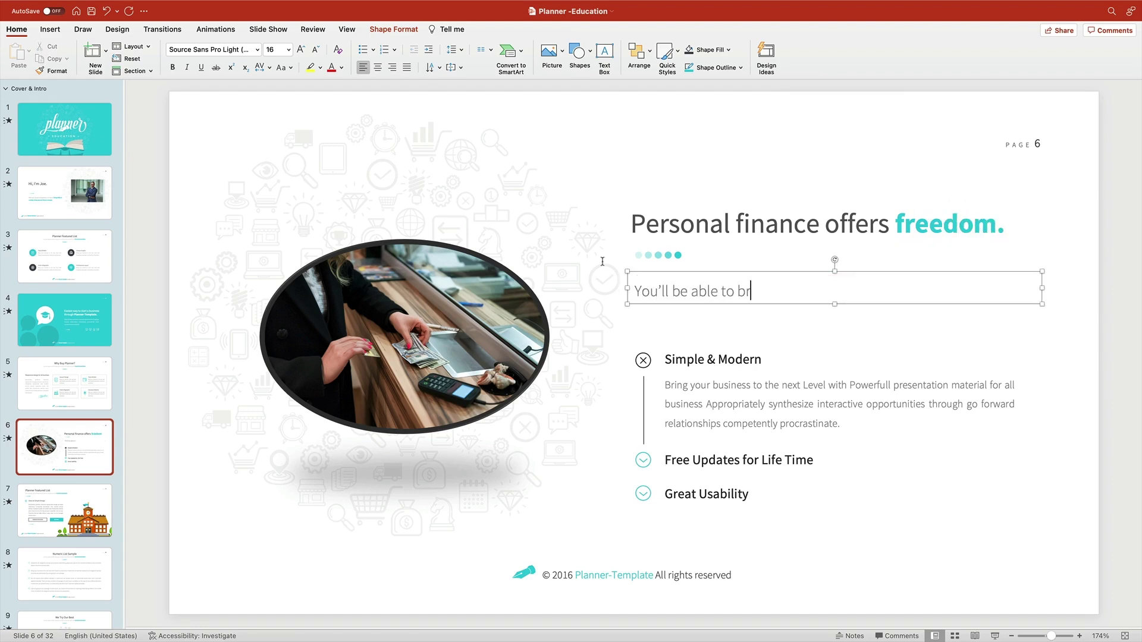
type("ing your dreams to ")
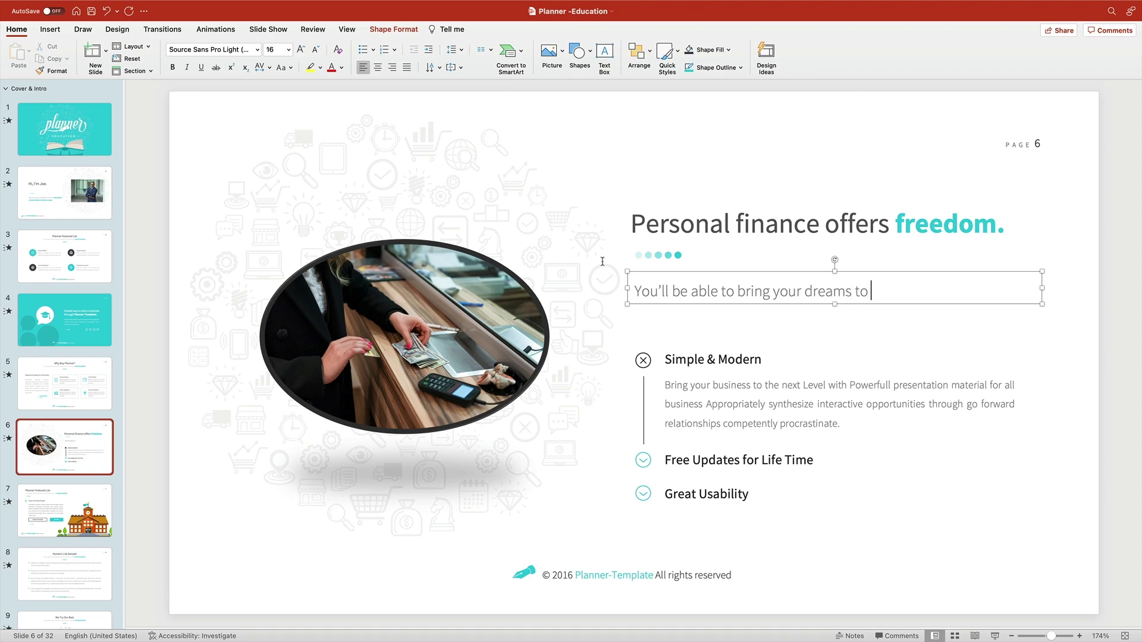
type("life, thanks to careful plan")
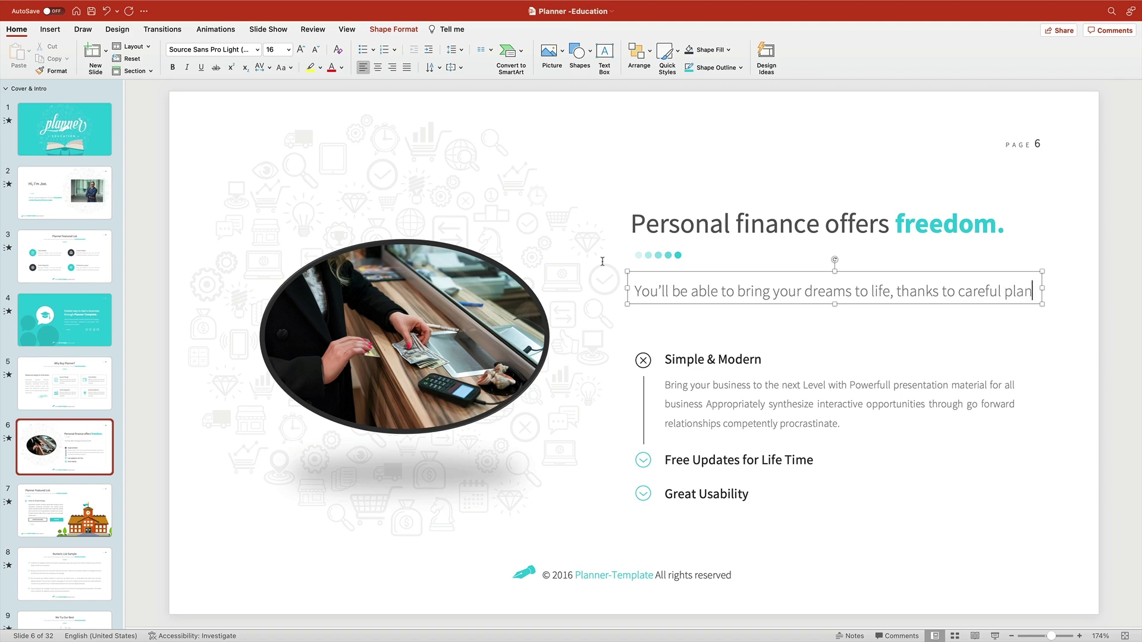
type("ning and disciplined bud")
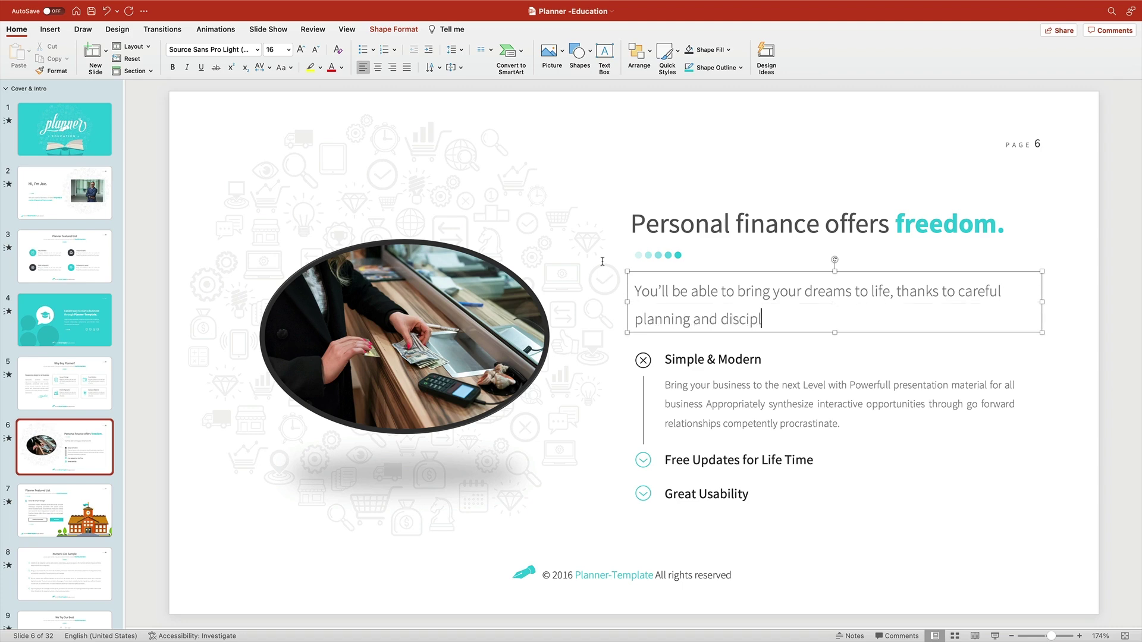
type("geting.")
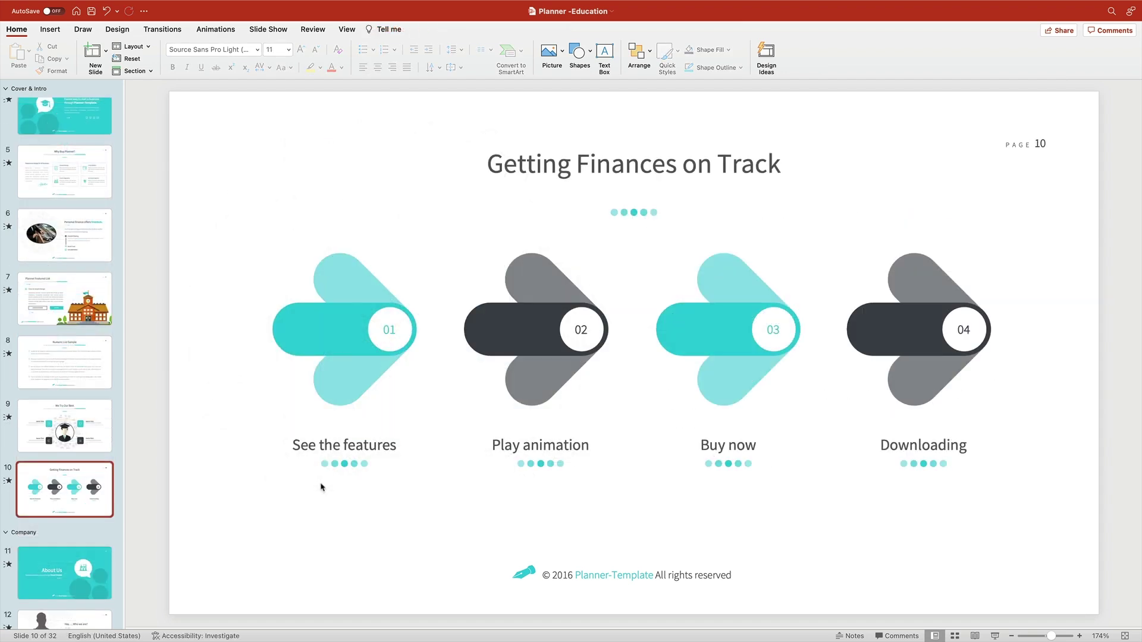
- Relabel the four arrows 'Track spending.', 'Build a budget.', 'Pay off debt.' and 'Start investing.'
triple_click(330, 445)
type("Tr")
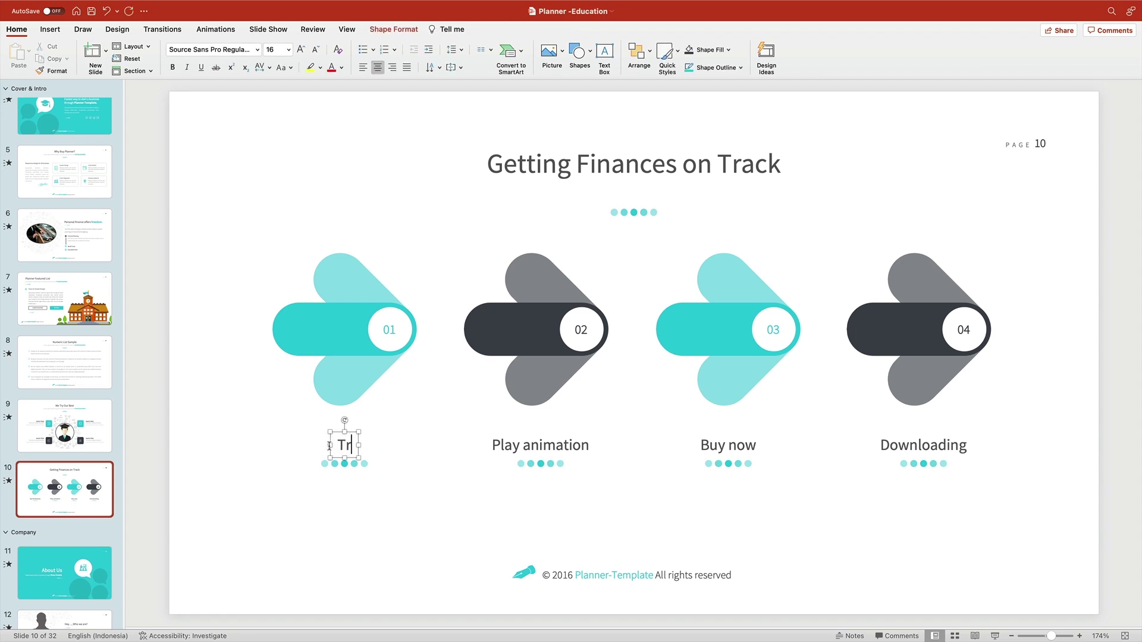
type("ack spending.")
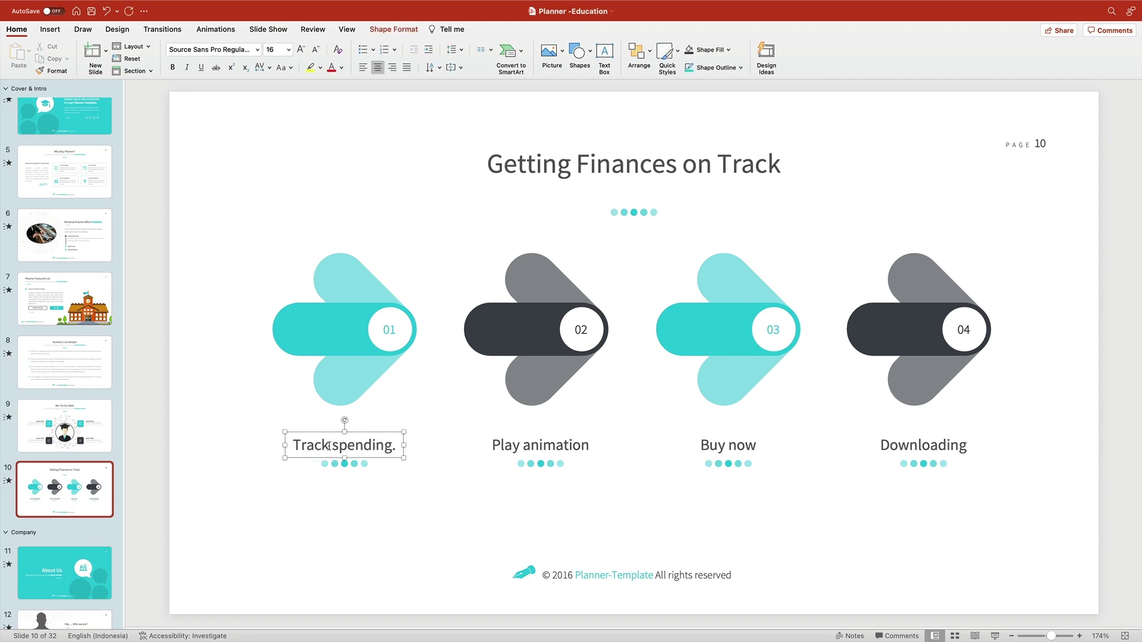
triple_click(505, 444)
type("Build a budget.")
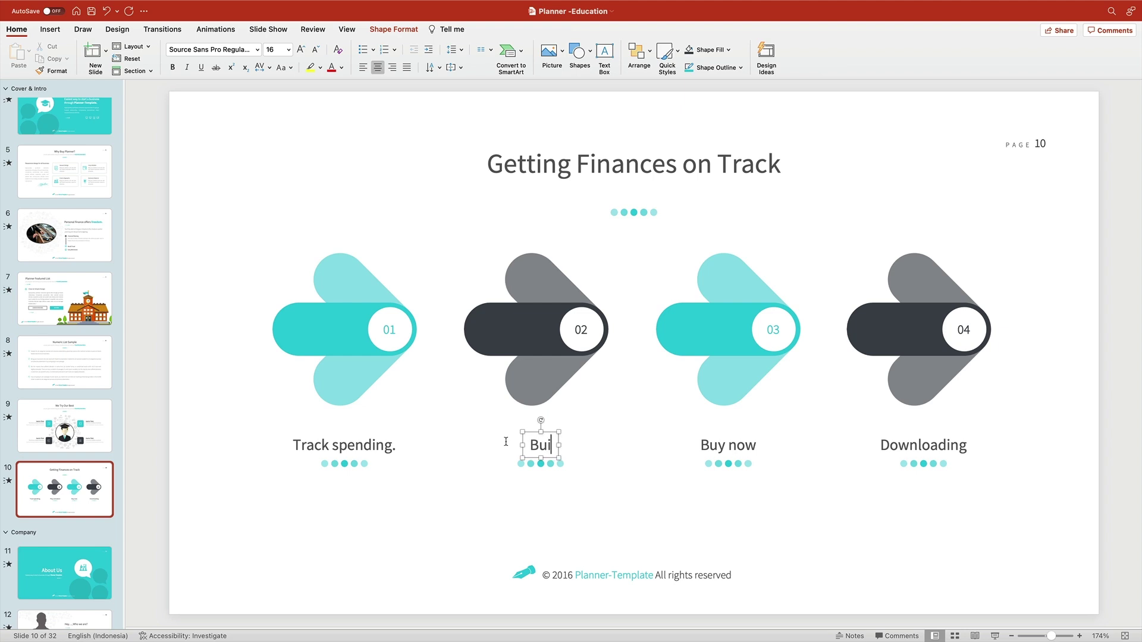
left_click(757, 447)
left_click_drag(757, 447, 699, 446)
type("Pay off d")
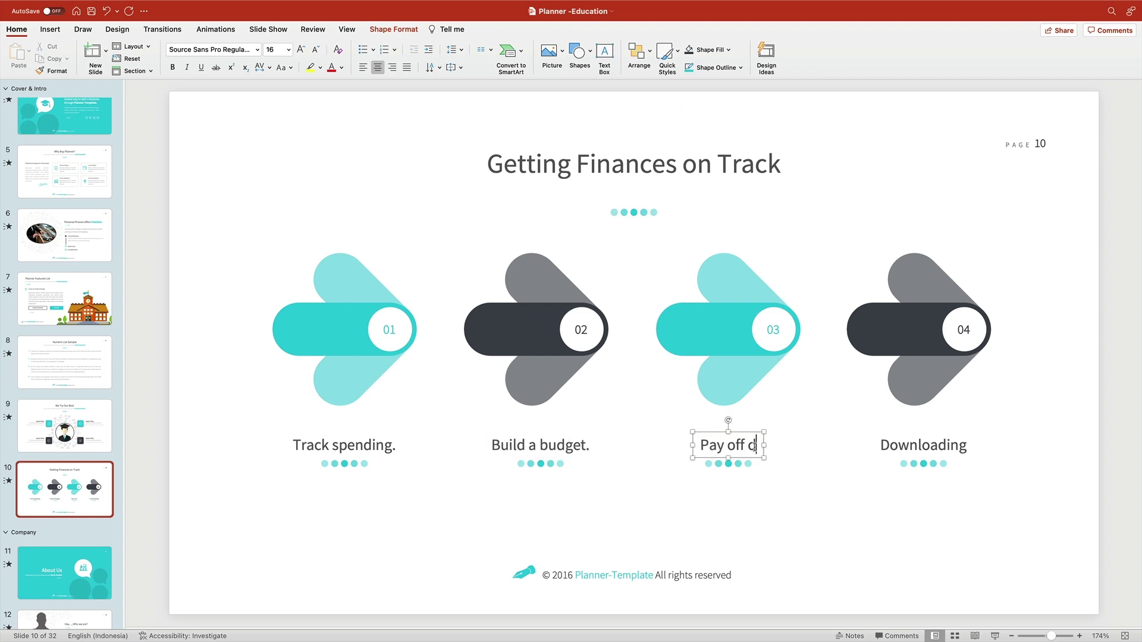
type("ebt.")
double_click(907, 445)
type("Start investing.")
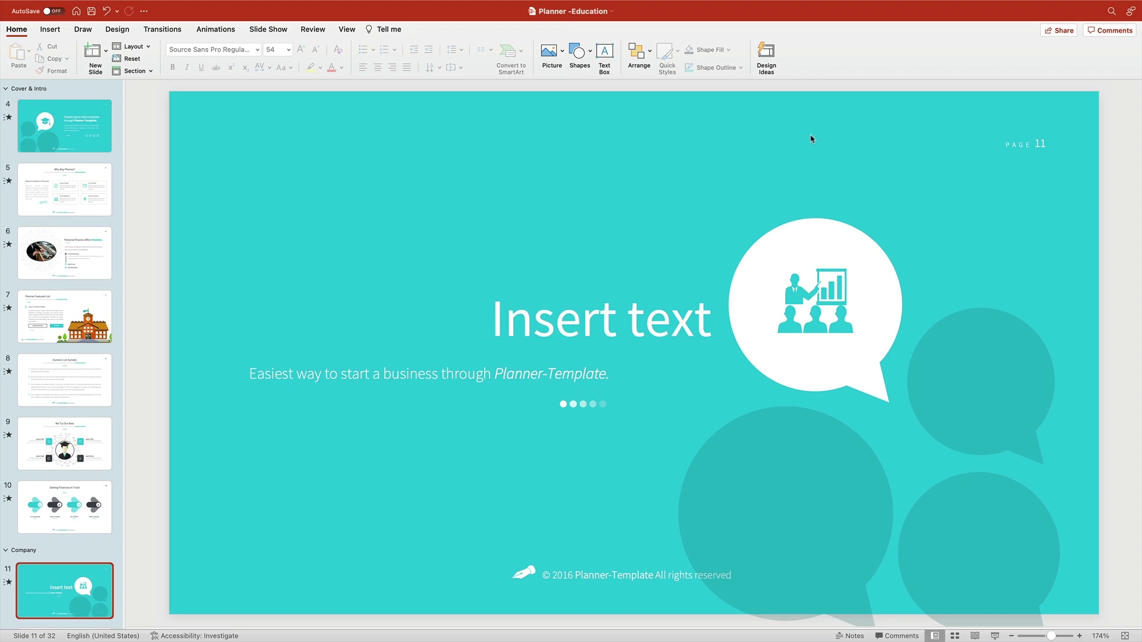
- Title slide 11 'Build a budget today.' with subtitle 'Kickstart your financial plan using the key principles learned today.'
triple_click(615, 323)
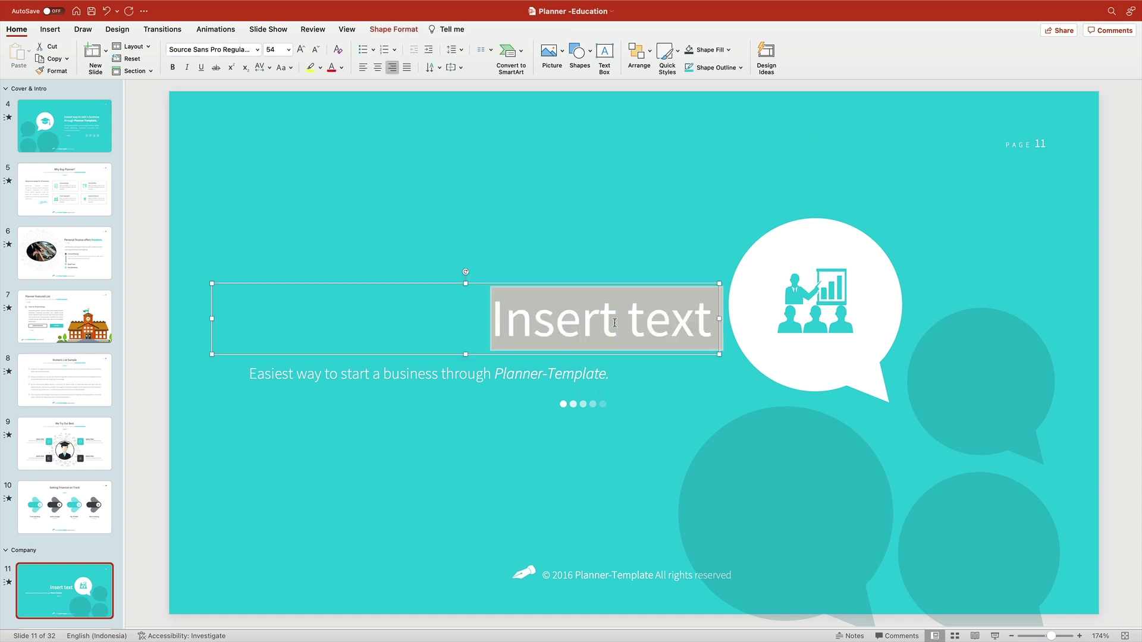
type("Build a budget t")
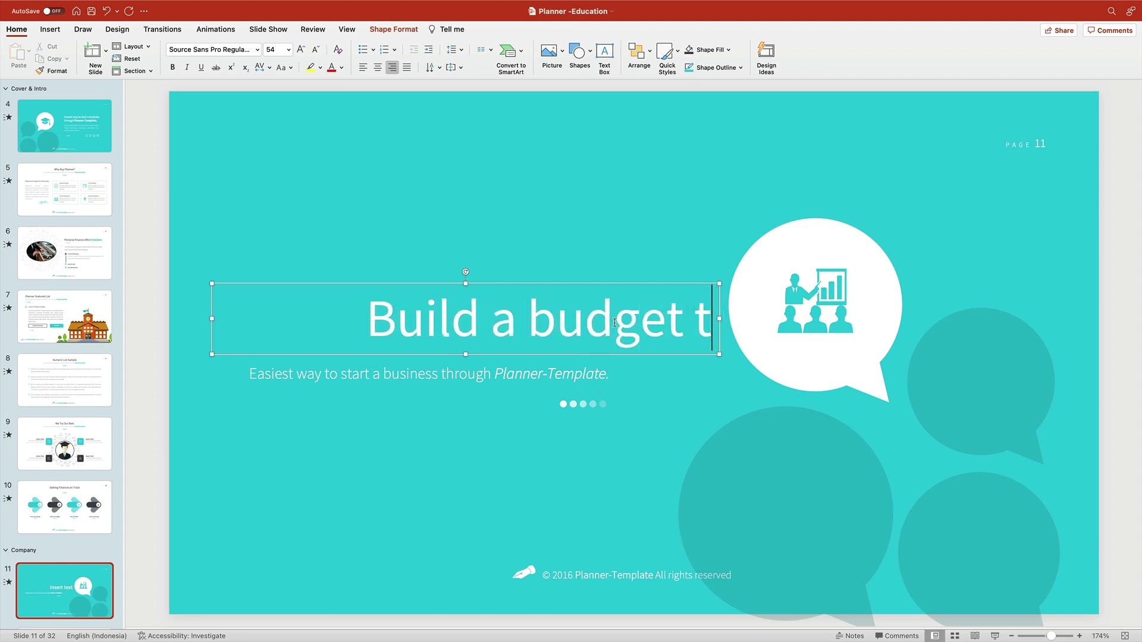
type("oday.")
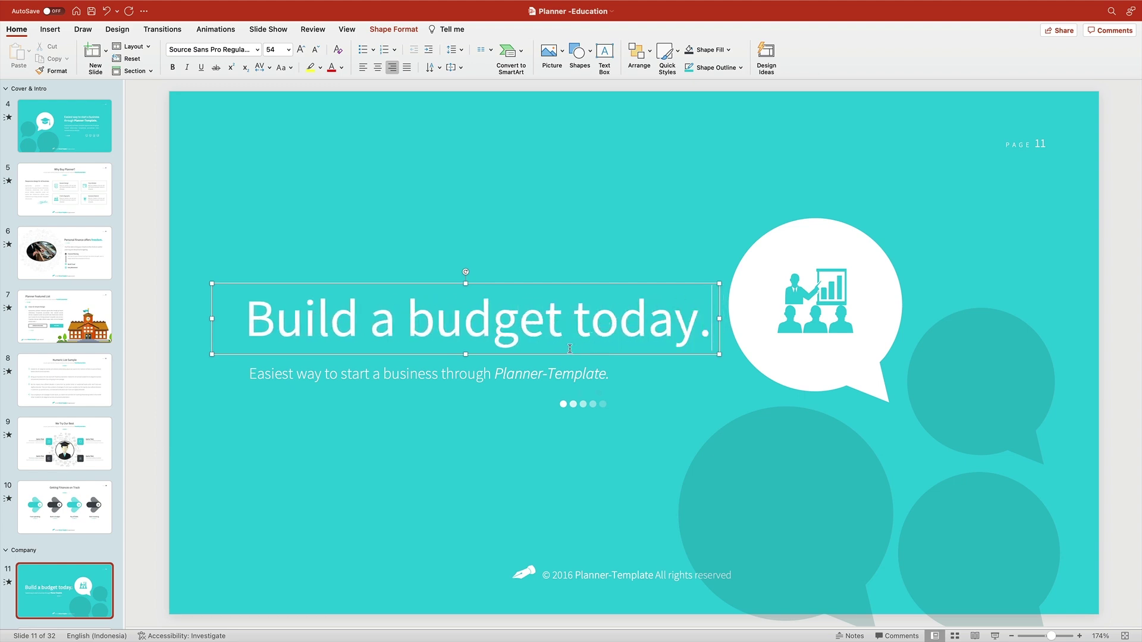
key("Escape")
key("Tab")
type("Kickstar")
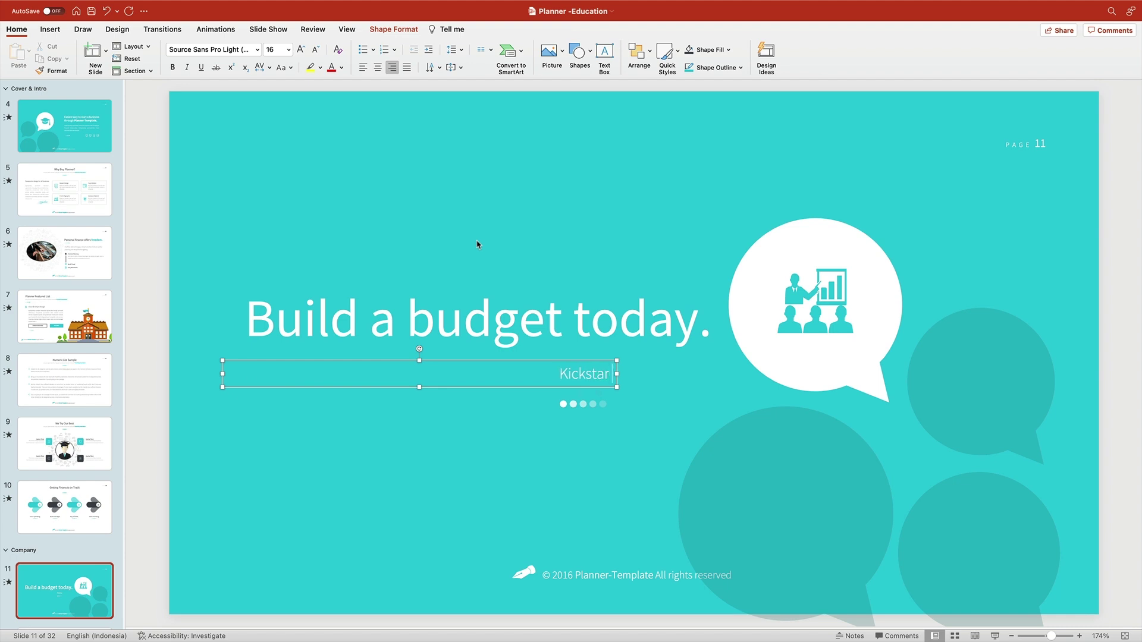
type("t your financial plan usi")
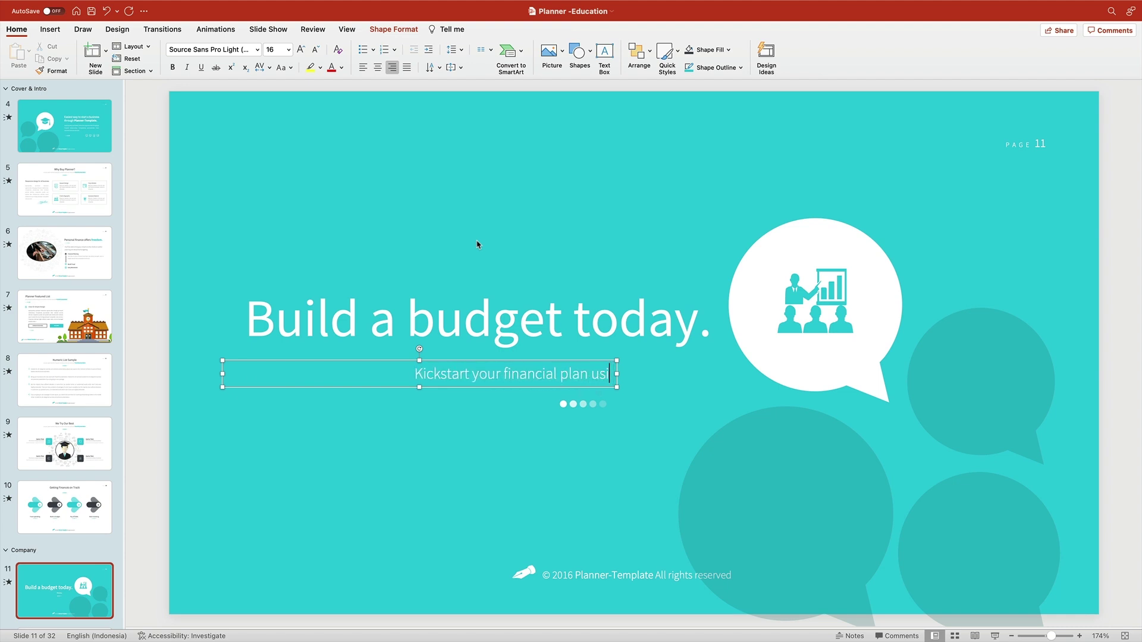
type("ng the key principles")
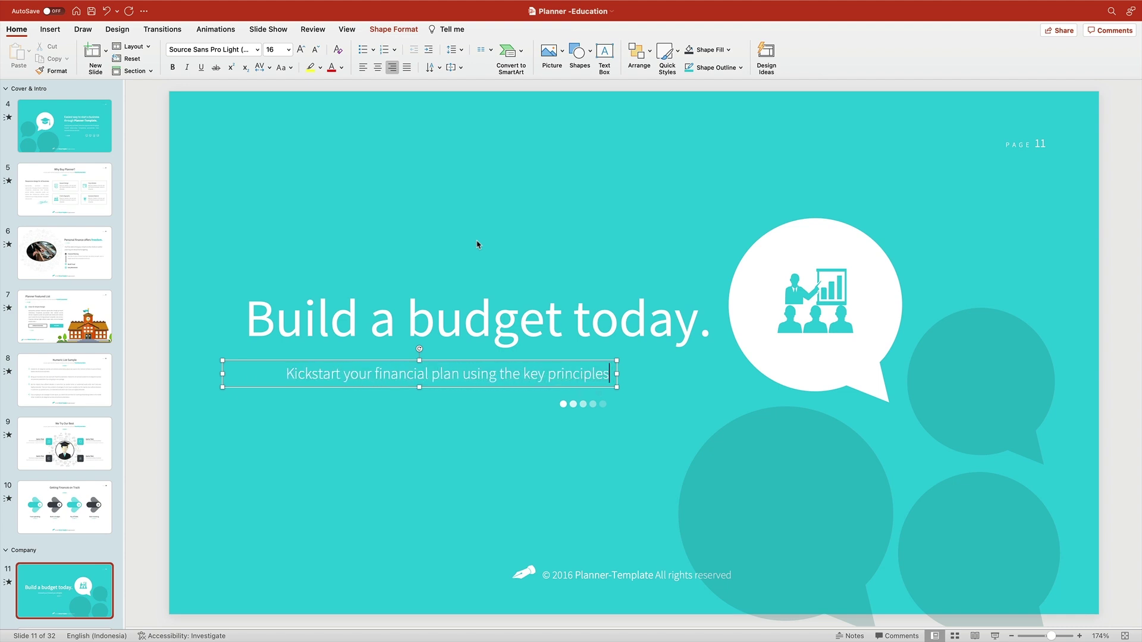
type(" learned today.")
left_click(740, 222)
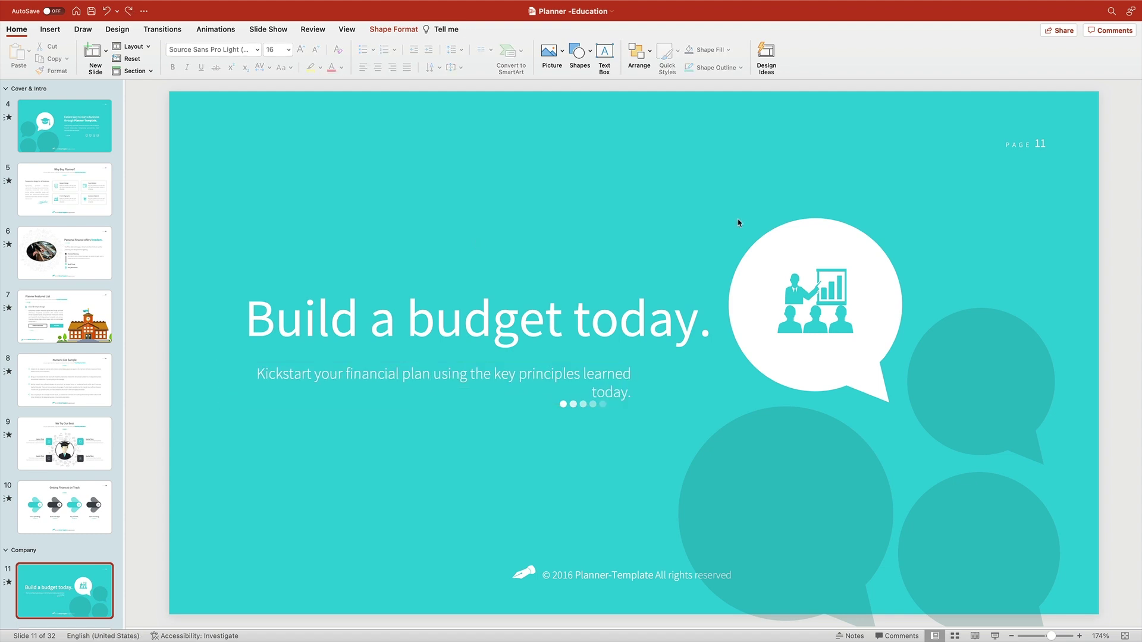